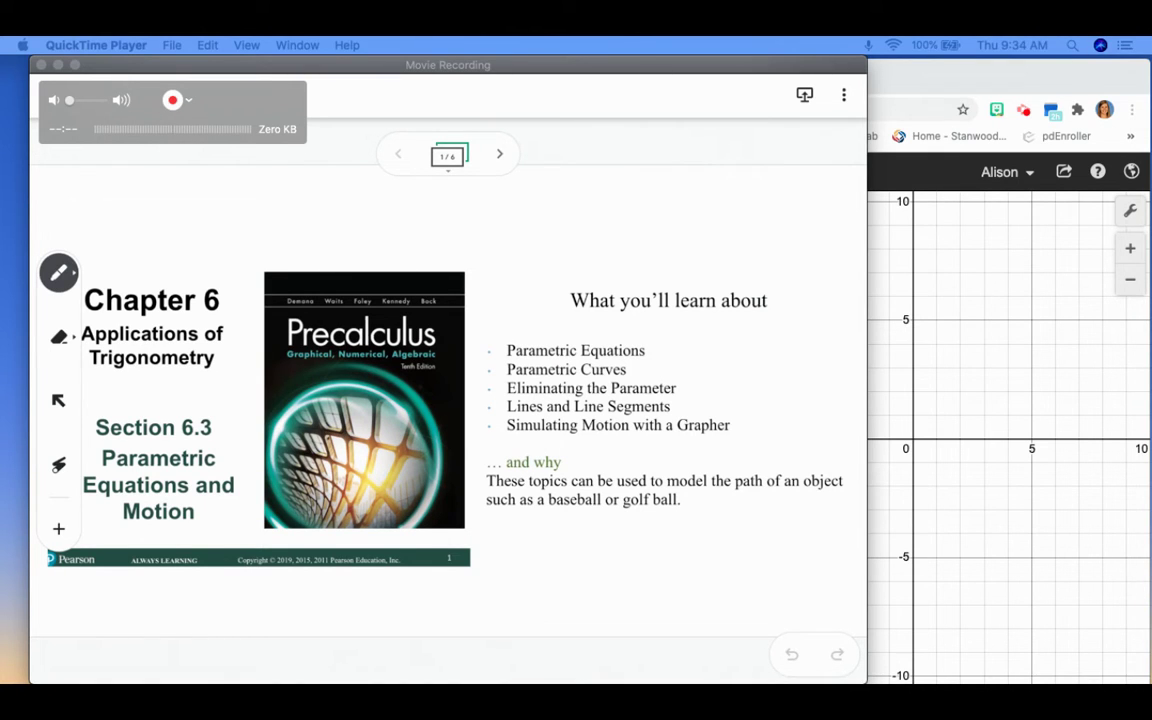
# Advance the slideshow to slide 2/6, Parametric Curve, Parametric Equations.
pyautogui.press('Right')
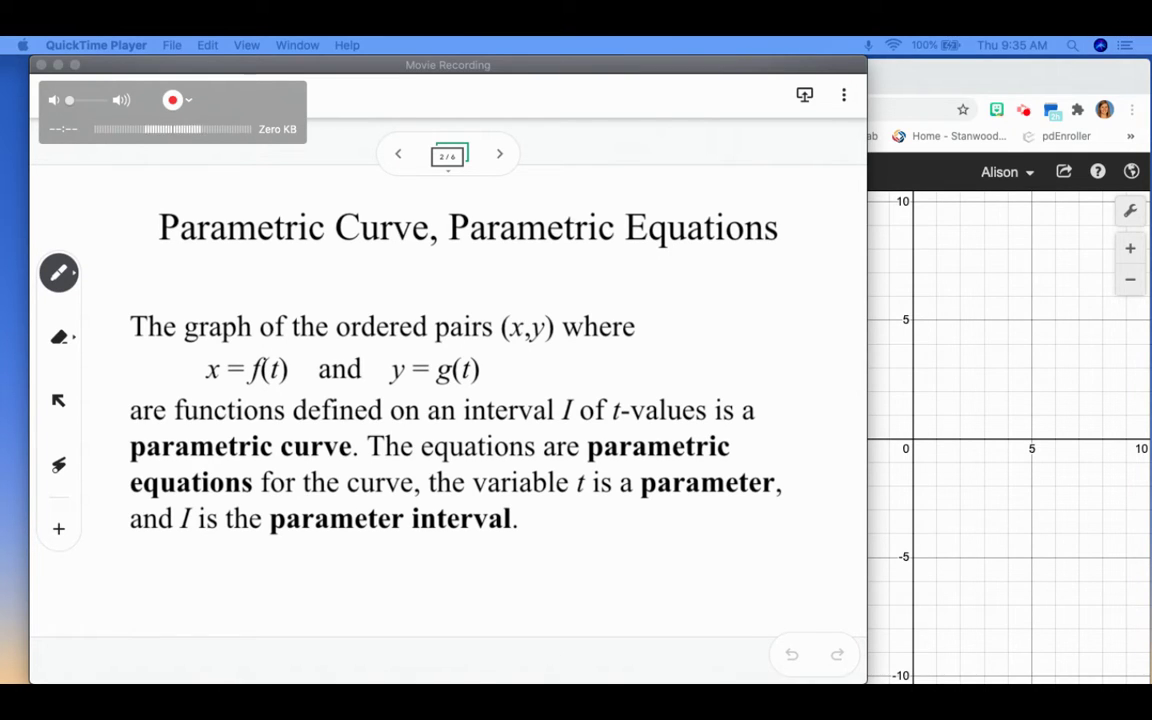
# Box (x,y), x = f(t) and y = g(t) on slide 2, then advance to Example 1.
pyautogui.moveTo(489, 292)
pyautogui.mouseDown()
pyautogui.moveTo(493, 344)
pyautogui.moveTo(548, 350)
pyautogui.moveTo(558, 296)
pyautogui.moveTo(487, 290)
pyautogui.mouseUp()
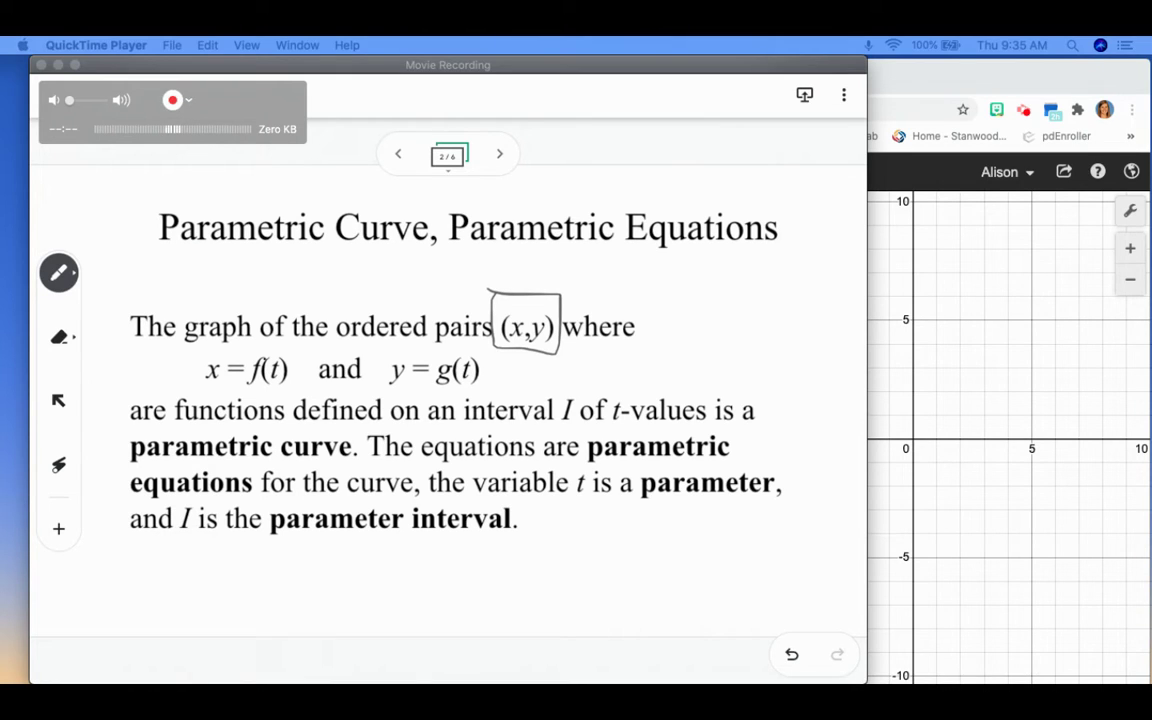
pyautogui.moveTo(186, 372)
pyautogui.mouseDown()
pyautogui.moveTo(303, 388)
pyautogui.moveTo(303, 351)
pyautogui.moveTo(210, 343)
pyautogui.moveTo(183, 380)
pyautogui.mouseUp()
pyautogui.moveTo(378, 350)
pyautogui.mouseDown()
pyautogui.moveTo(435, 392)
pyautogui.moveTo(505, 390)
pyautogui.moveTo(503, 357)
pyautogui.moveTo(380, 348)
pyautogui.mouseUp()
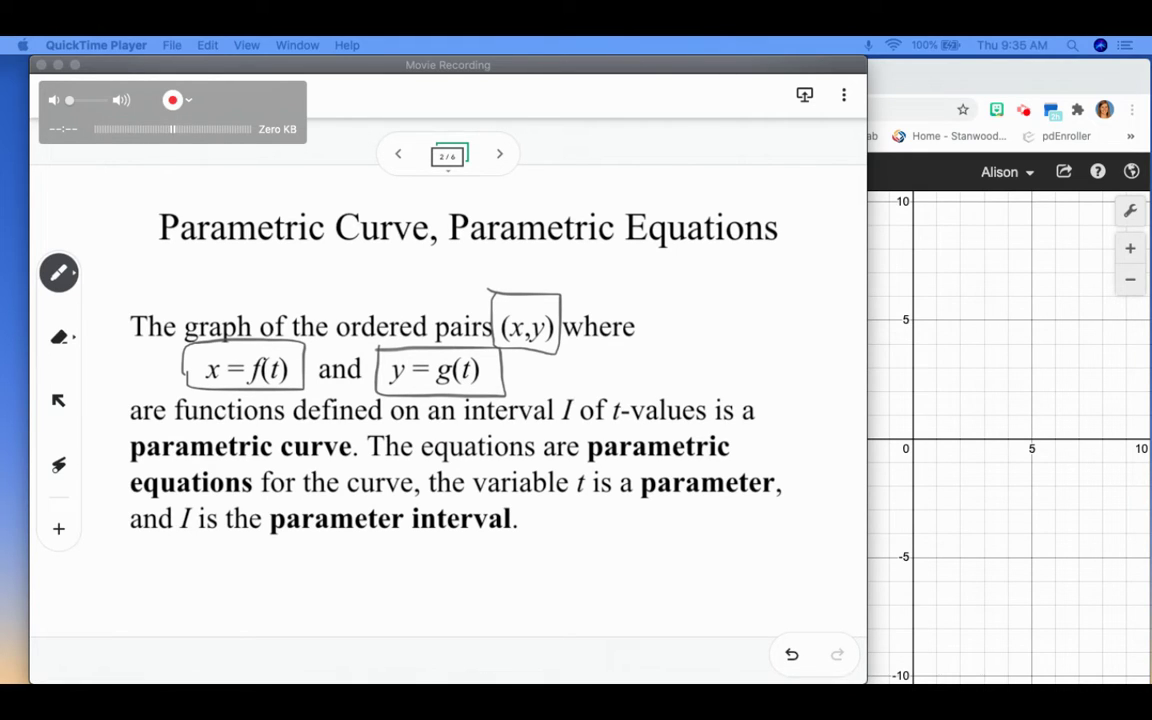
pyautogui.click(499, 154)
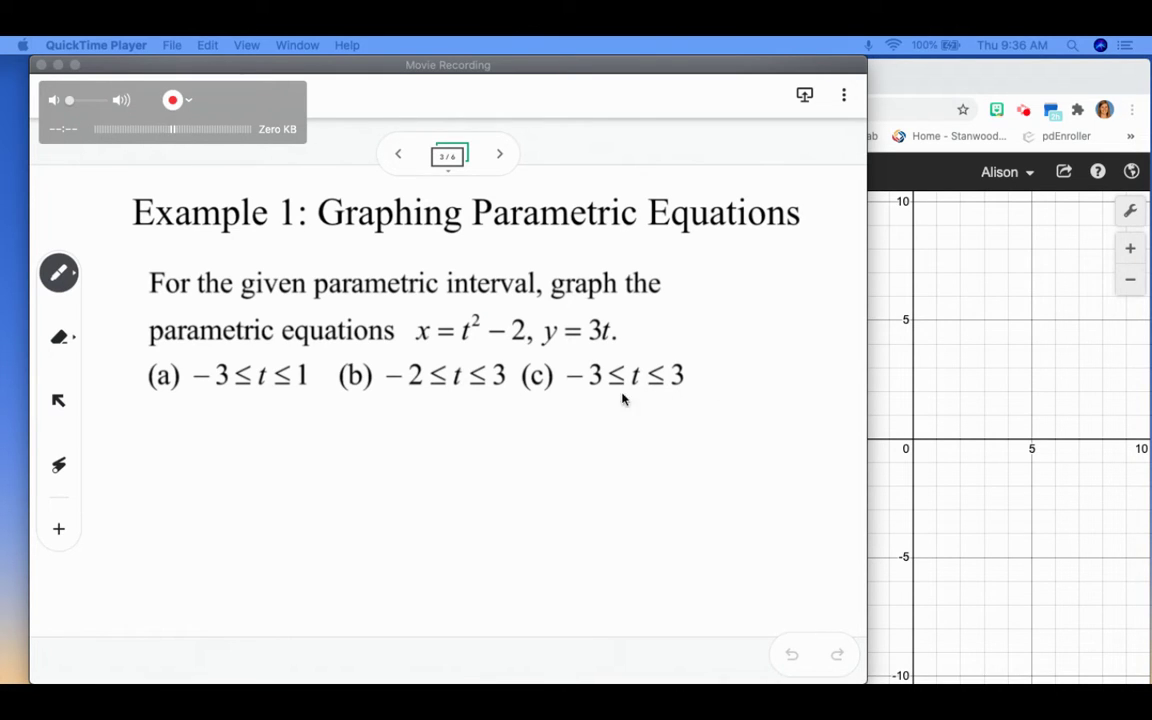
# Arrange the slide and Desmos windows so both are visible side by side.
pyautogui.moveTo(740, 65); pyautogui.dragTo(722, 66)
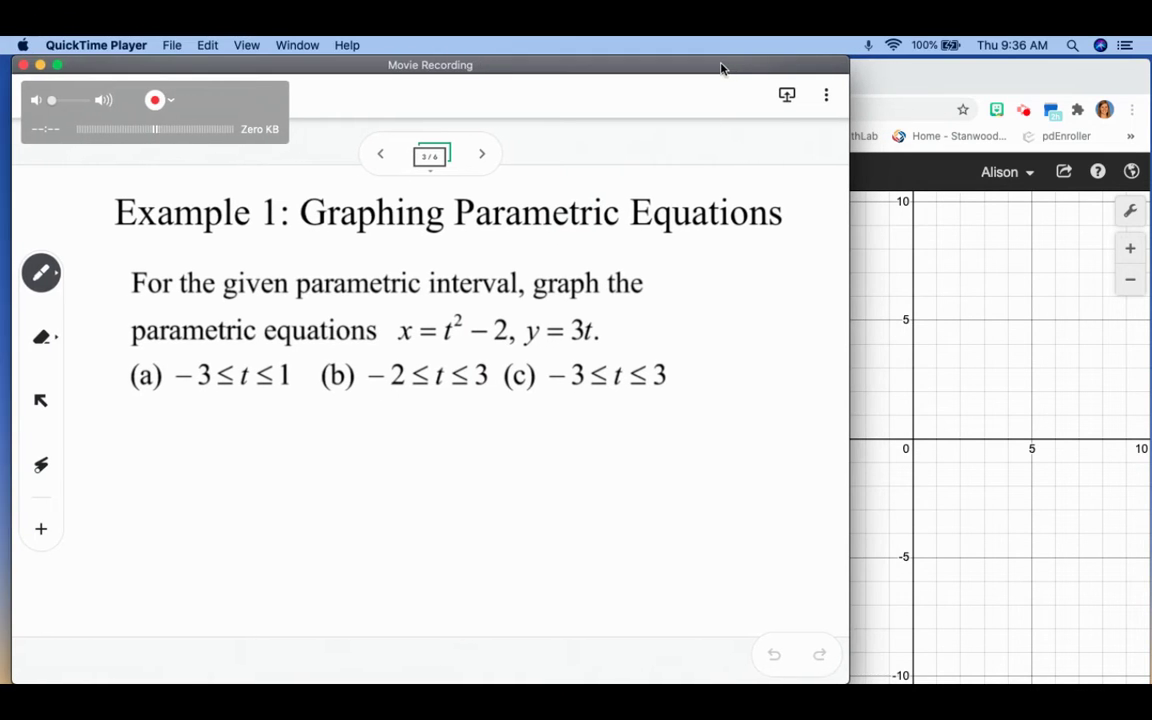
pyautogui.click(913, 298)
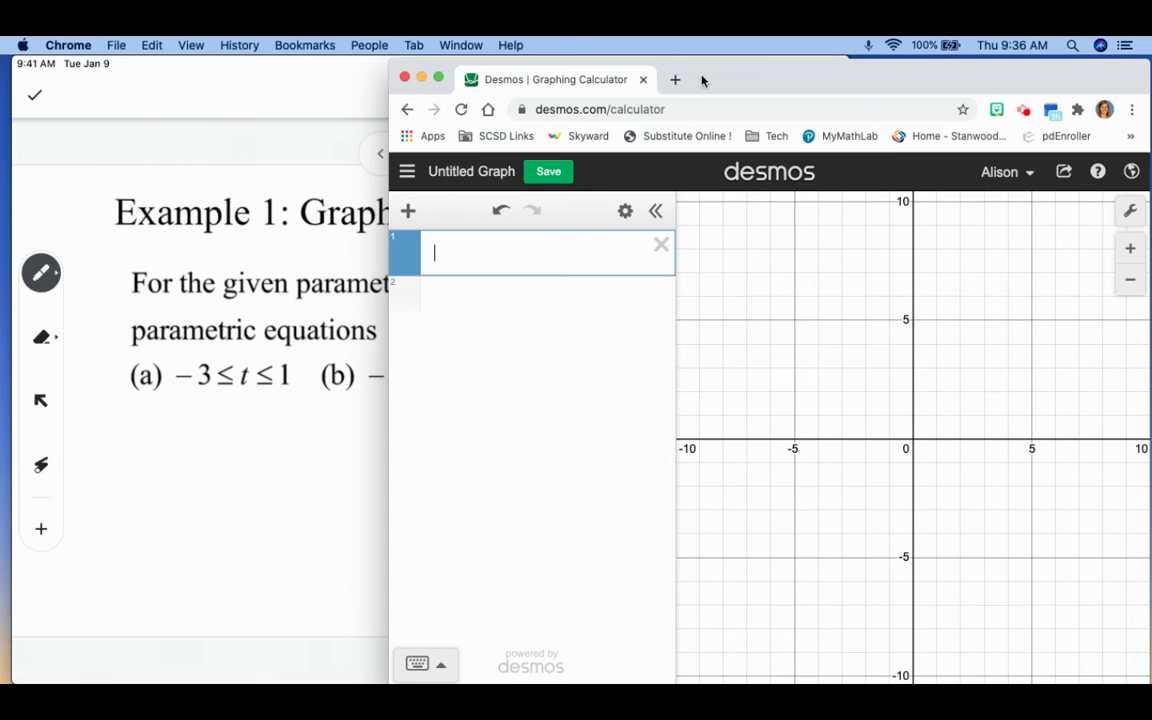
pyautogui.moveTo(1023, 87); pyautogui.dragTo(1141, 61)
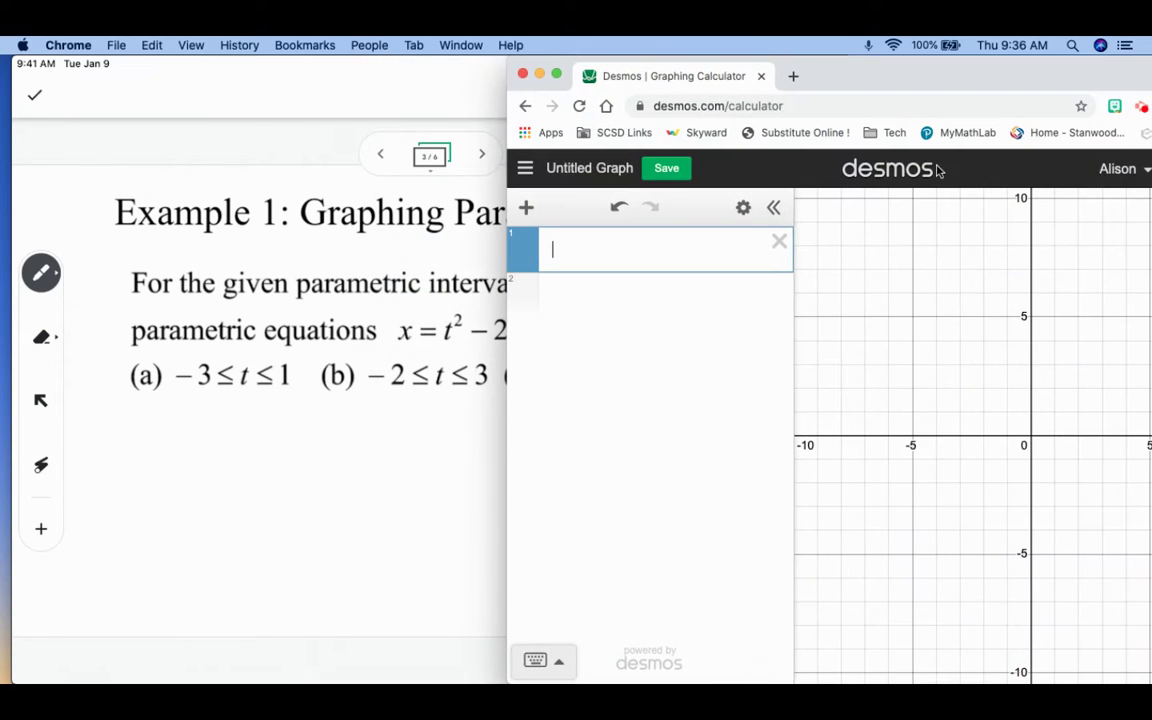
# Enter (t^2-2, 3t) in Desmos expression line 1, keeping 3t inside the parentheses.
pyautogui.write('(')
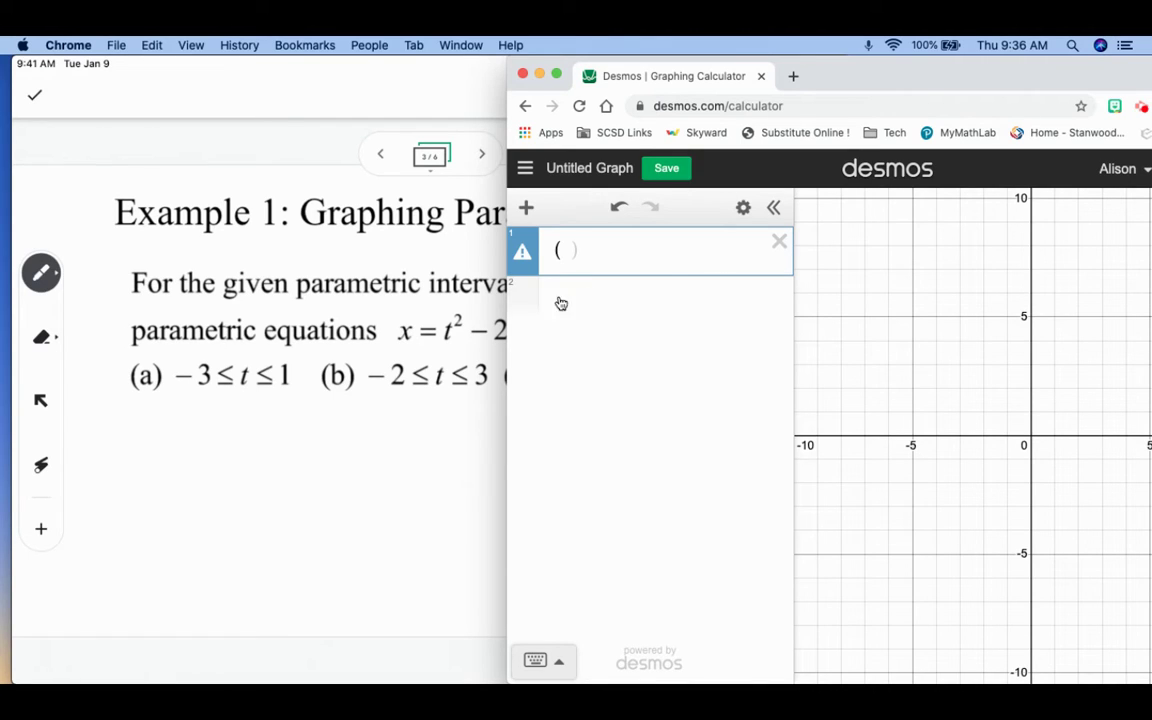
pyautogui.write('t^2')
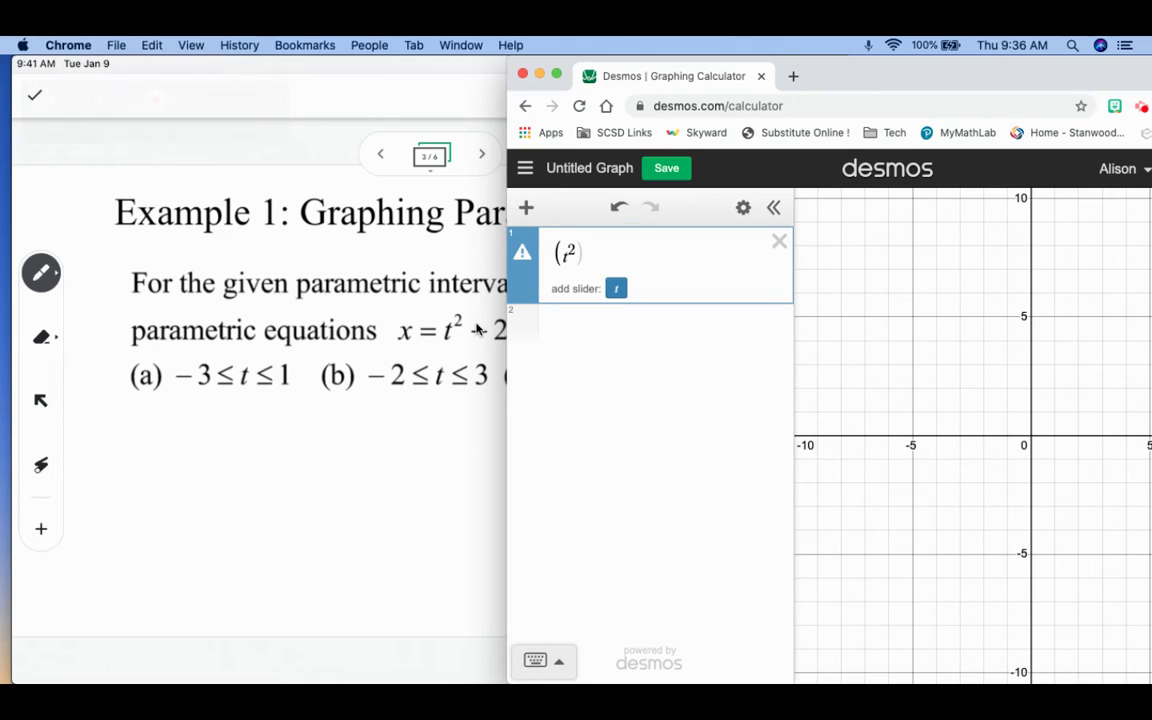
pyautogui.press('Right')
pyautogui.write('-2,')
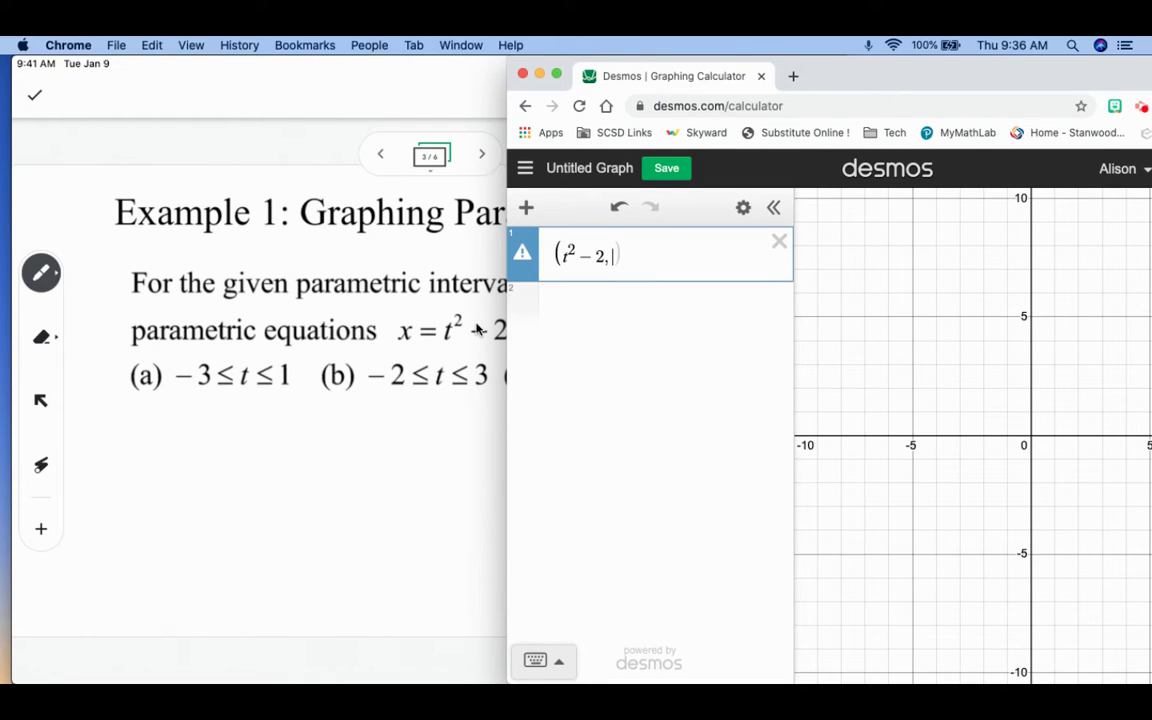
pyautogui.click(420, 380)
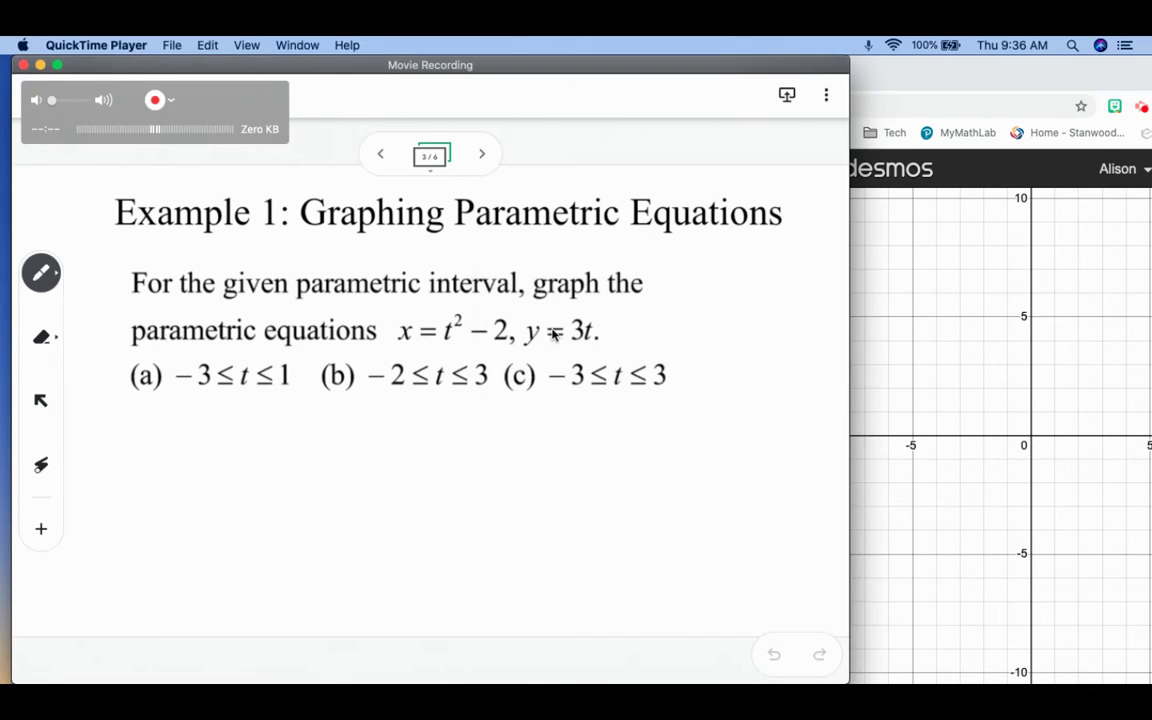
pyautogui.click(766, 275)
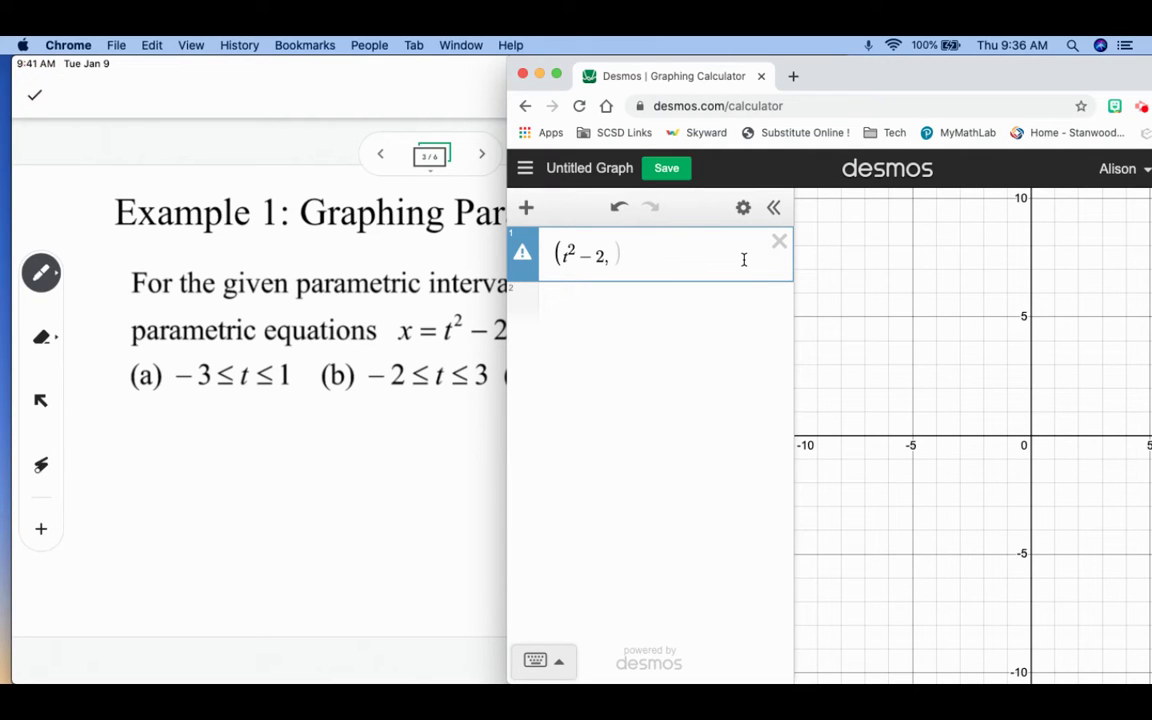
pyautogui.write('3t')
pyautogui.press('BackSpace')
pyautogui.press('BackSpace')
pyautogui.press('Left')
pyautogui.write('3t')
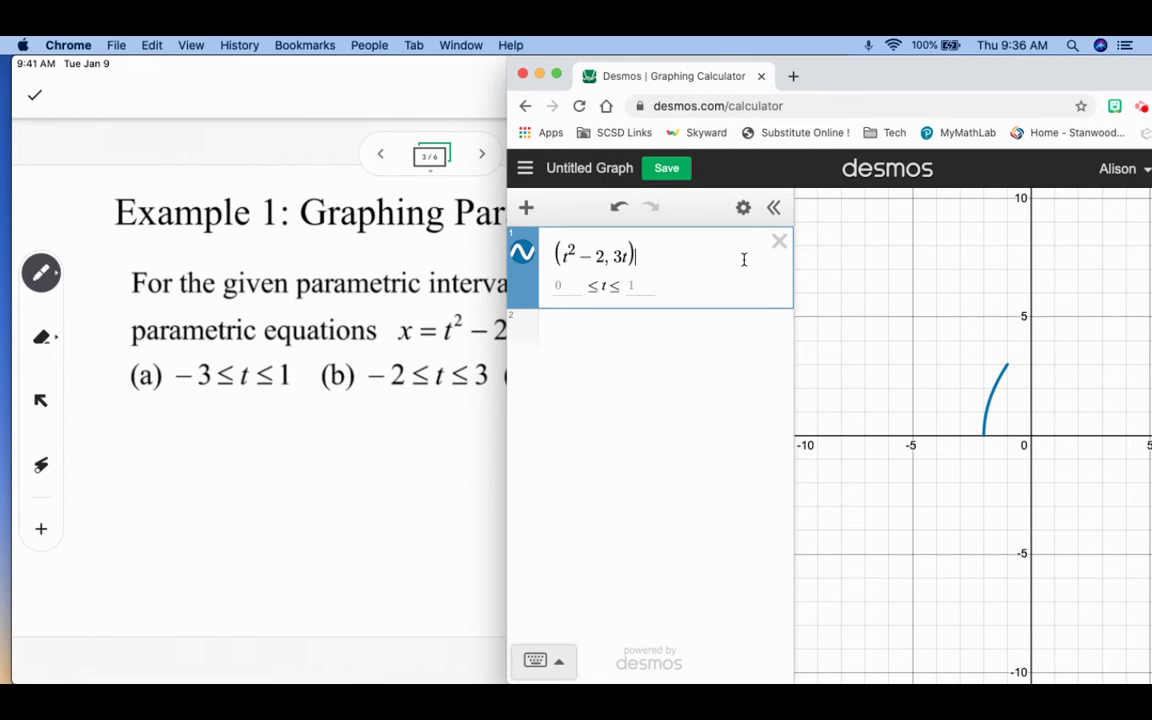
# Set the curve's t-bounds to −3 and 1 and shift the calculator left.
pyautogui.click(563, 285)
pyautogui.write('-3')
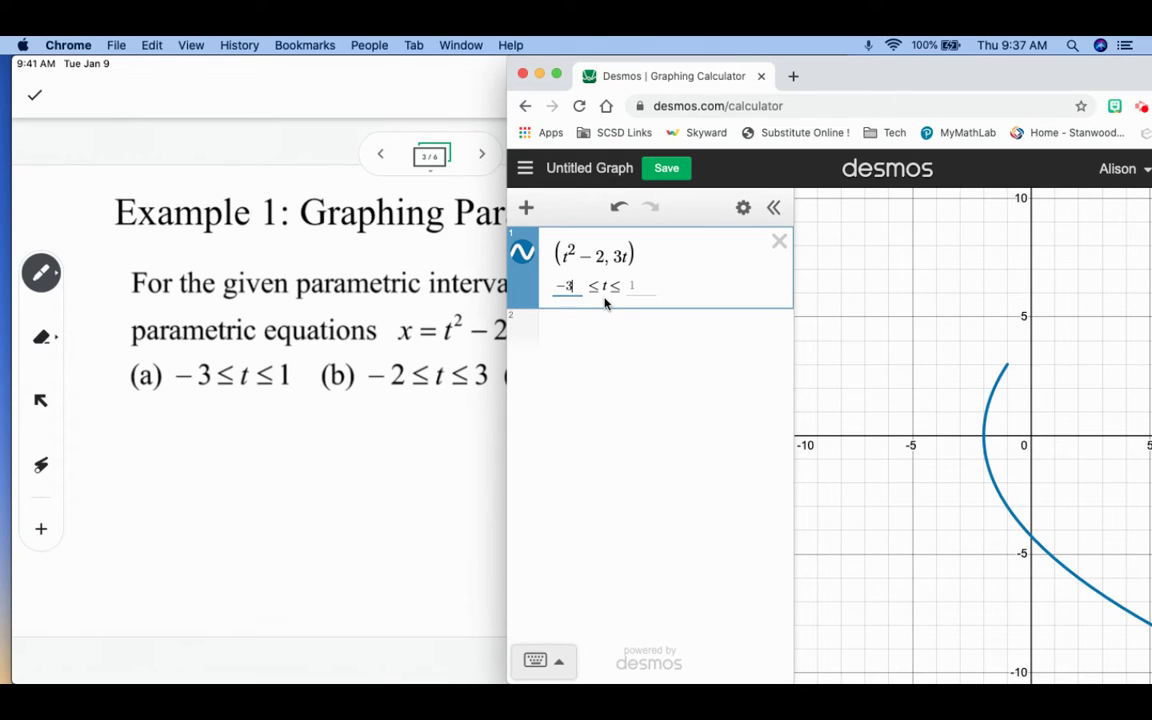
pyautogui.click(634, 286)
pyautogui.write('1')
pyautogui.moveTo(1050, 78); pyautogui.dragTo(942, 80)
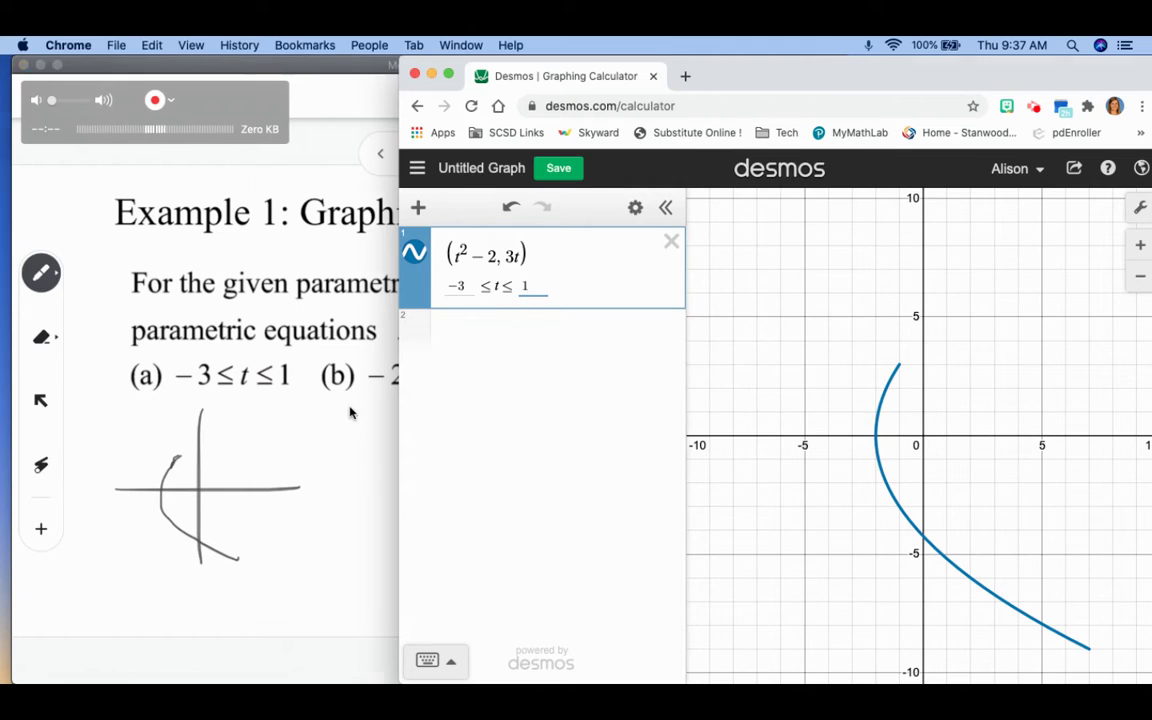
# Correct the t-bounds to −2 ≤ t ≤ 3 after checking the slide sketch.
pyautogui.click(322, 372)
pyautogui.click(902, 319)
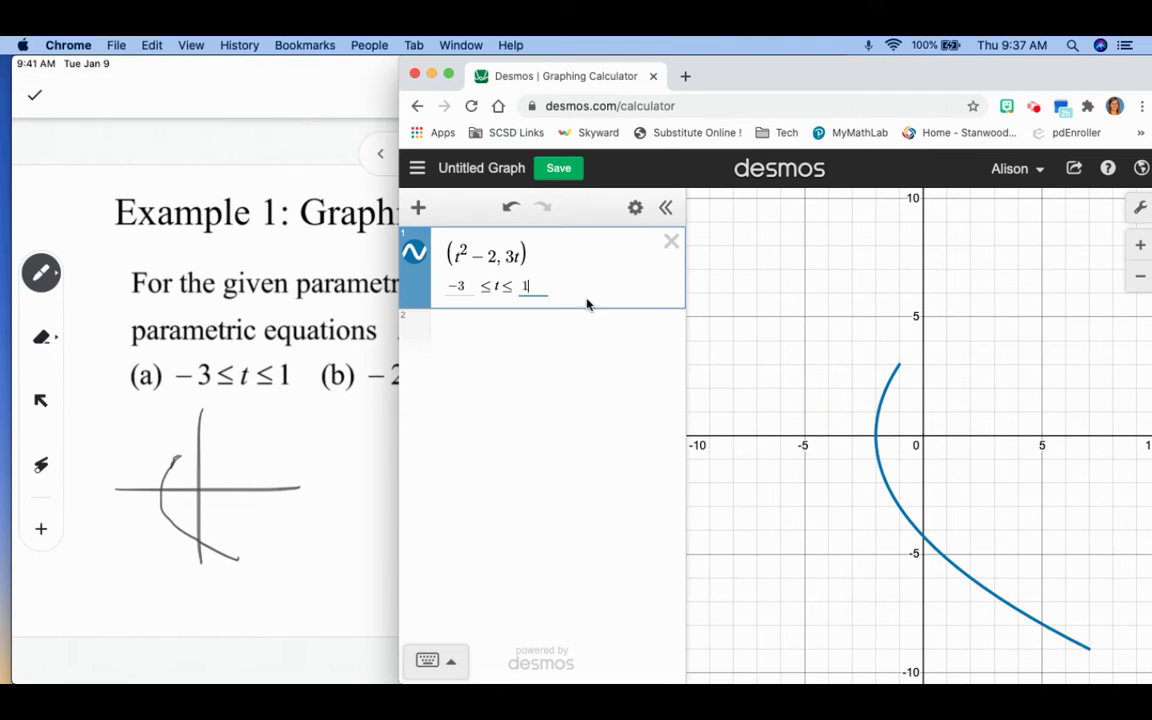
pyautogui.click(461, 285)
pyautogui.press('BackSpace')
pyautogui.write('2')
pyautogui.press('Tab')
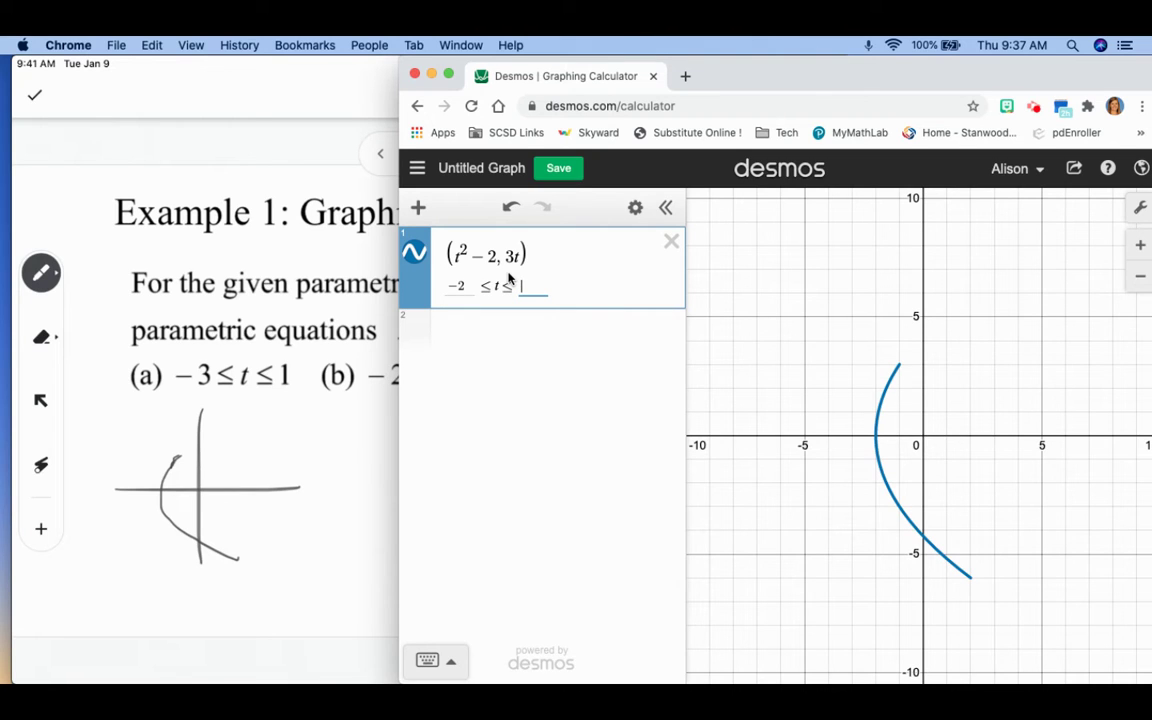
pyautogui.press('BackSpace')
pyautogui.write('3')
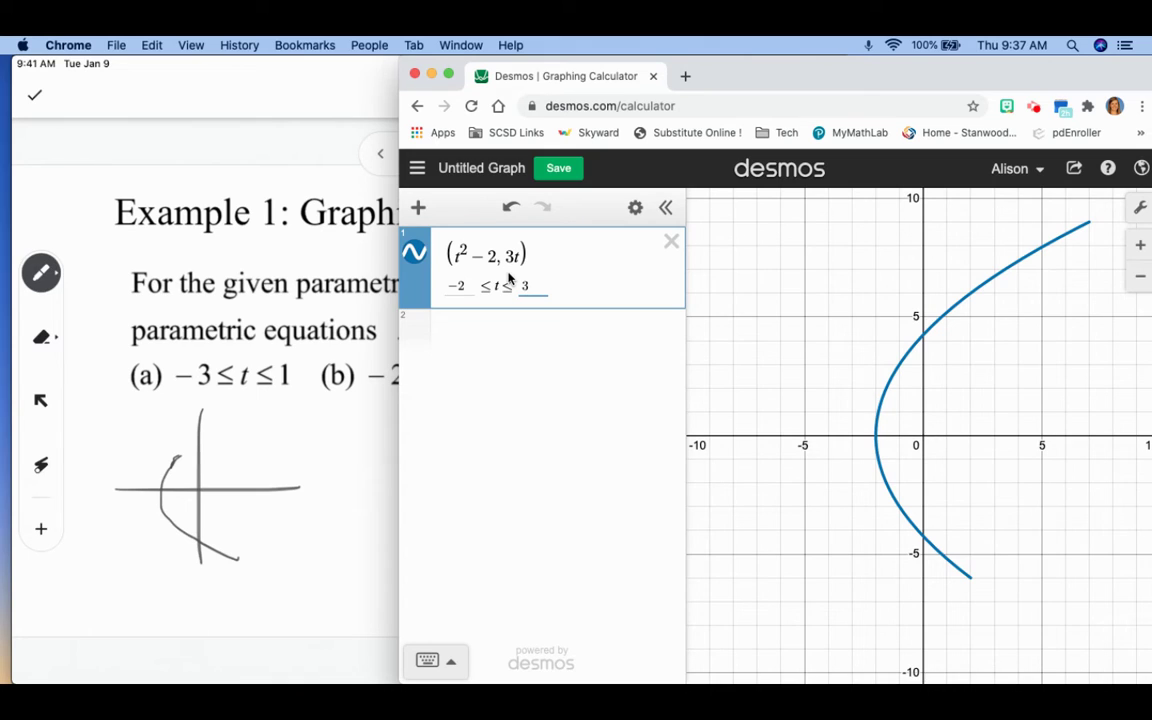
pyautogui.click(242, 352)
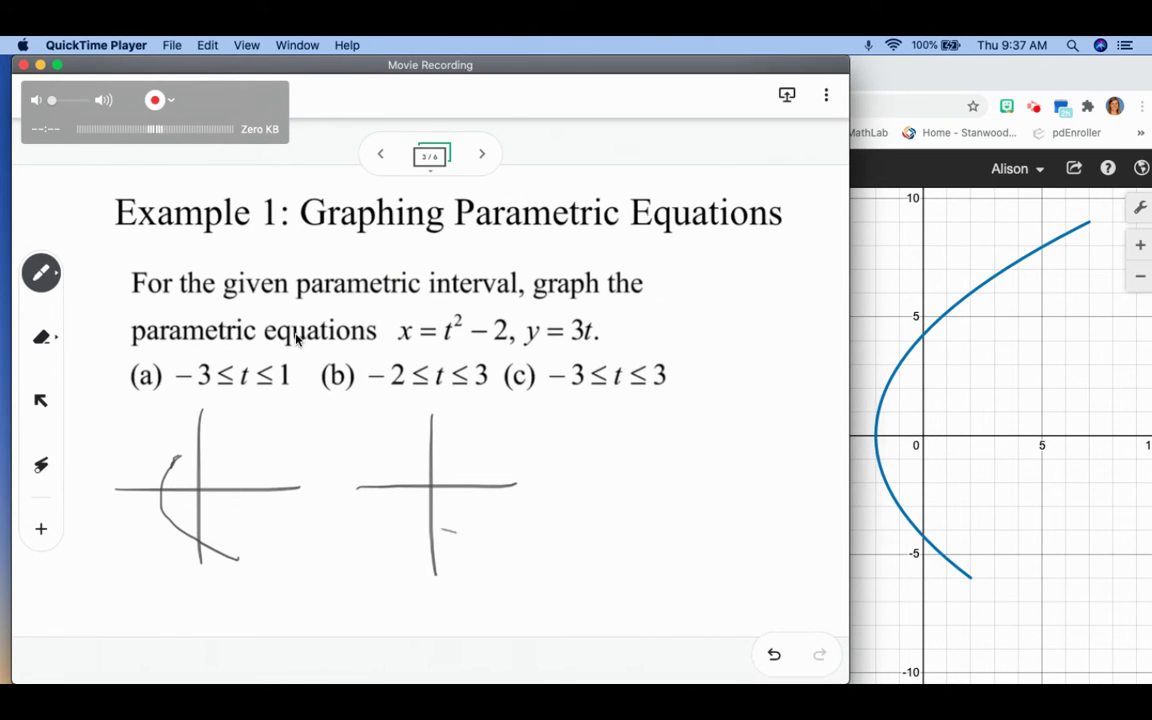
# Change the lower t-bound to −3 for −3 ≤ t ≤ 3, then return to the slide.
pyautogui.click(888, 355)
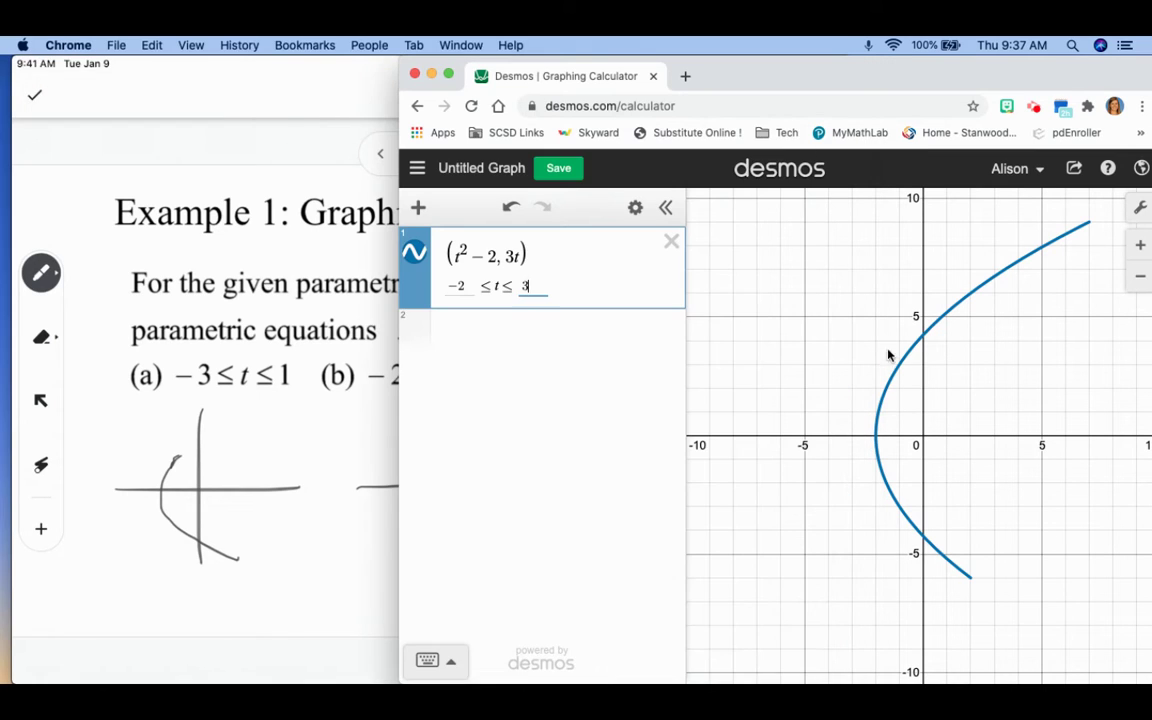
pyautogui.click(311, 437)
pyautogui.click(902, 363)
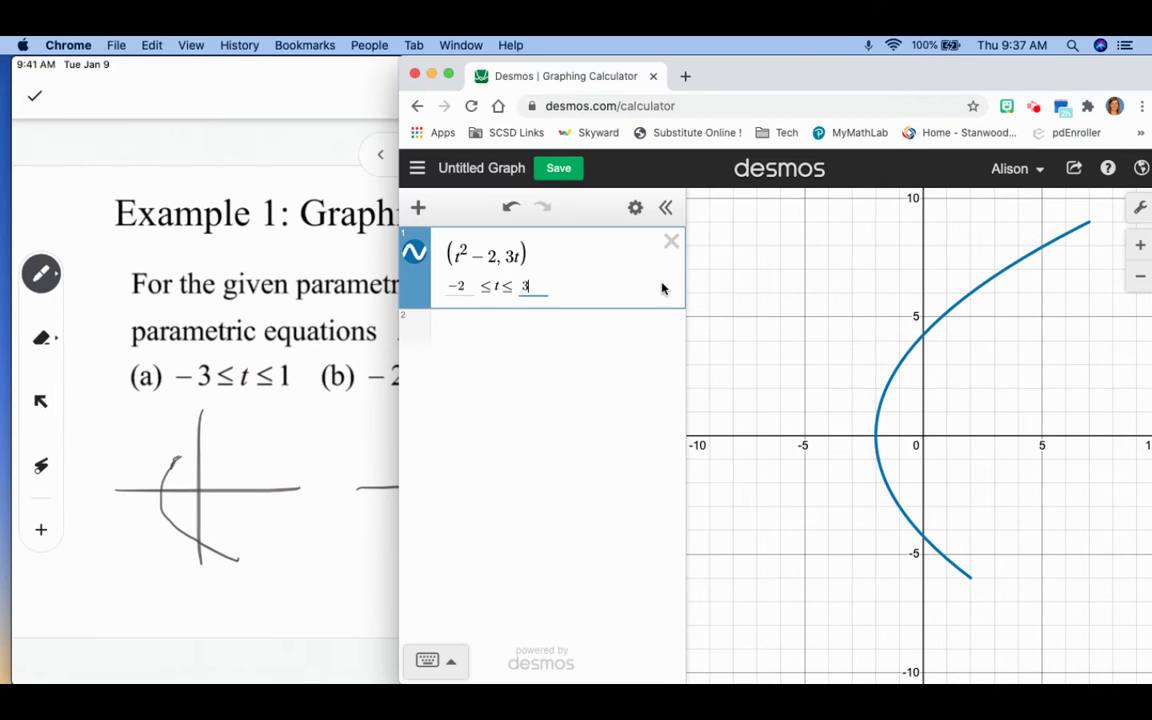
pyautogui.hotkey('shift', 'Tab')
pyautogui.write('-3')
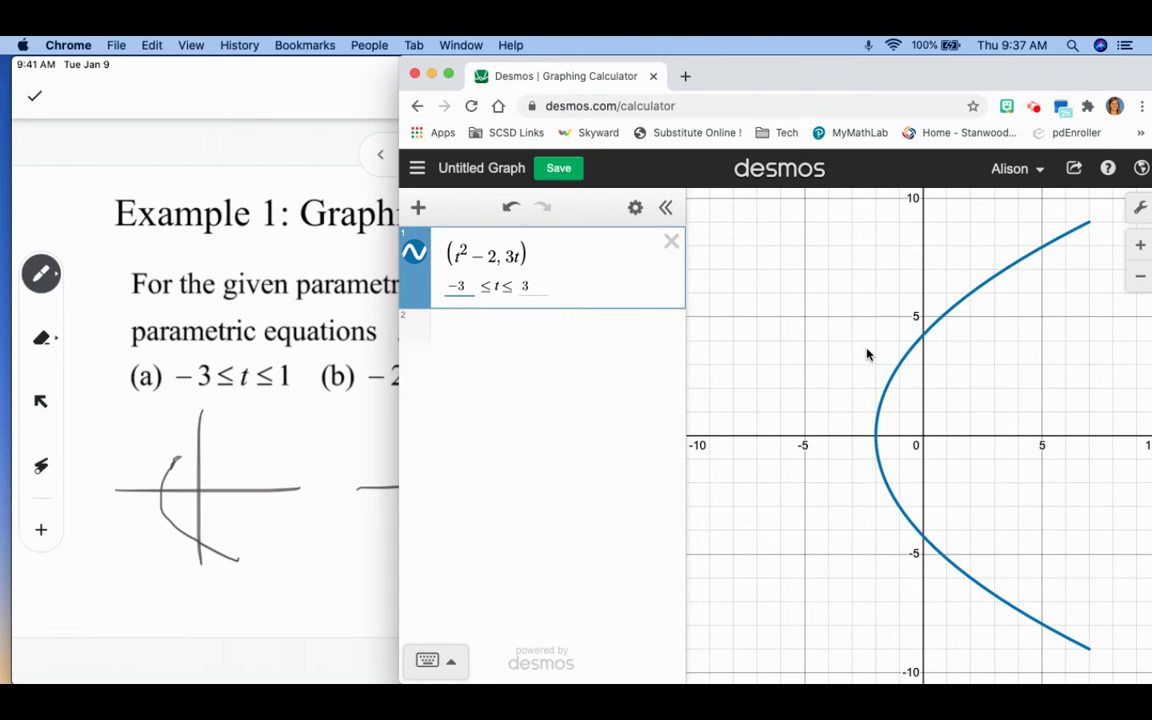
pyautogui.click(386, 455)
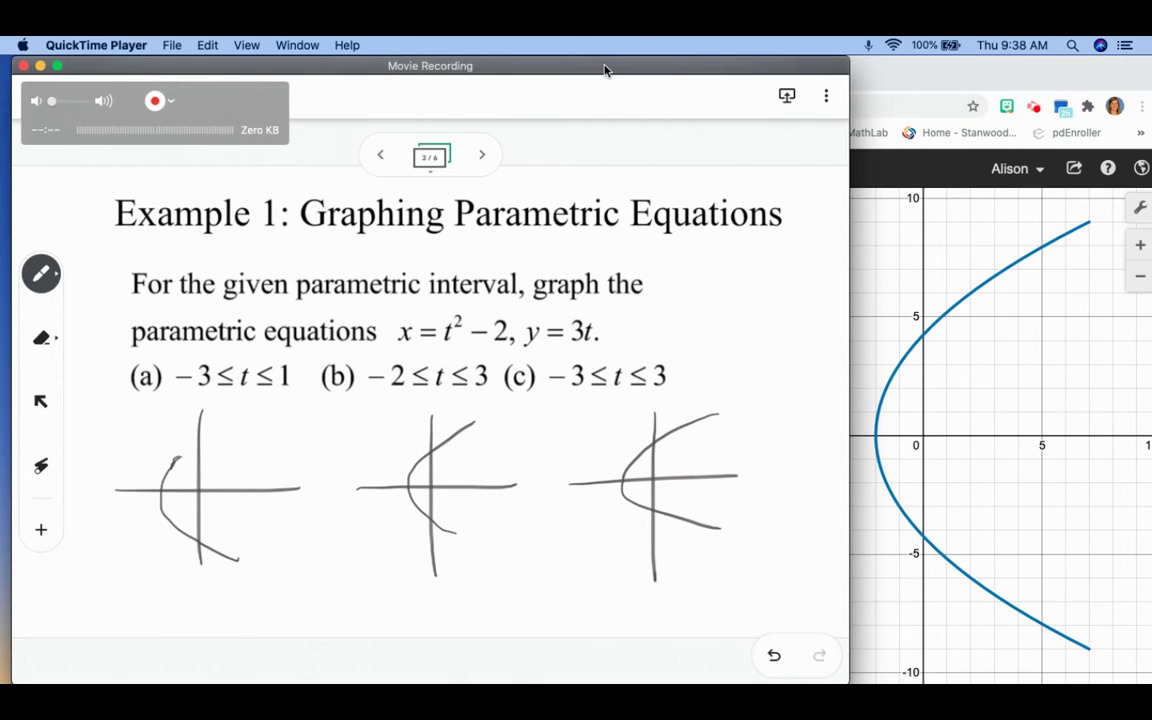
# Nudge the slide window right and advance to slide 4/6, Example 2.
pyautogui.moveTo(609, 69); pyautogui.dragTo(625, 70)
pyautogui.press('Right')
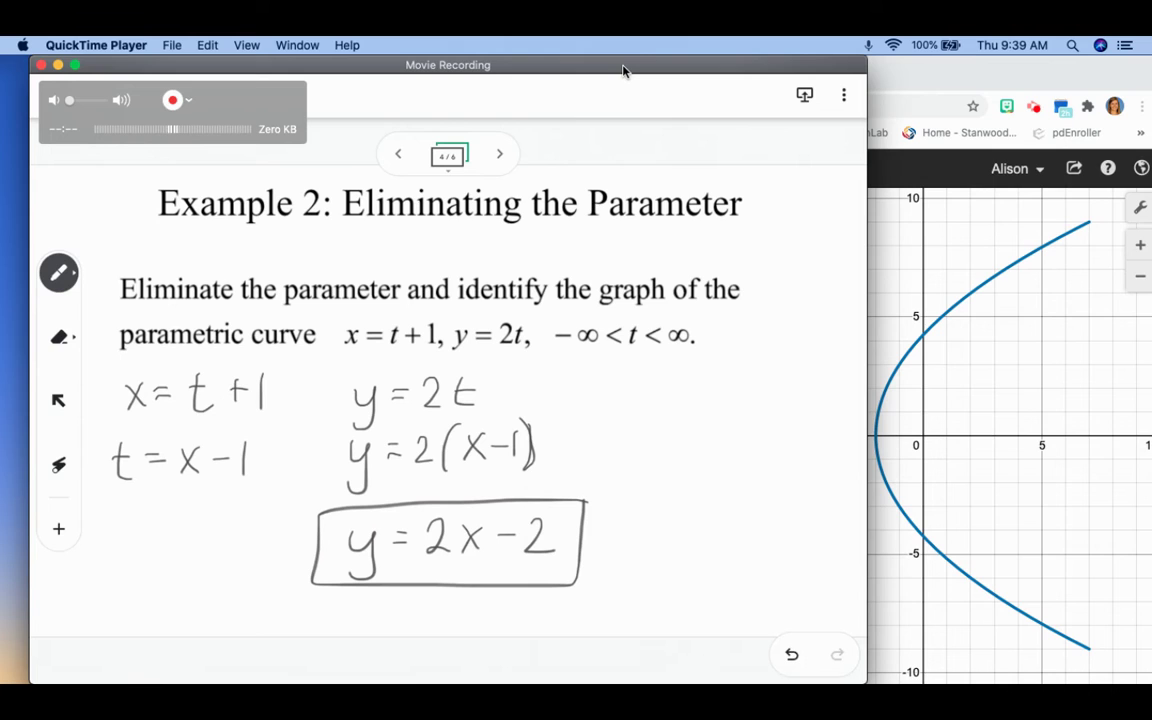
# Replace t²−2, 3t with t+1, 2t in the Desmos expression.
pyautogui.click(892, 314)
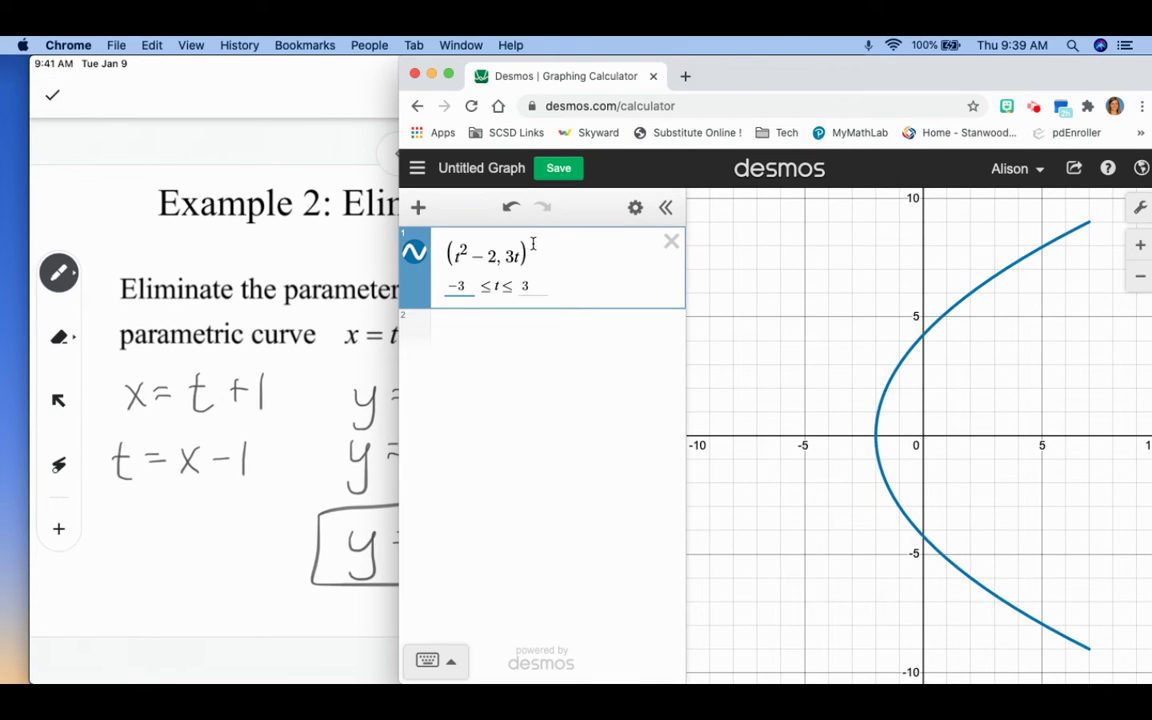
pyautogui.moveTo(523, 255); pyautogui.dragTo(452, 256)
pyautogui.write('t+1')
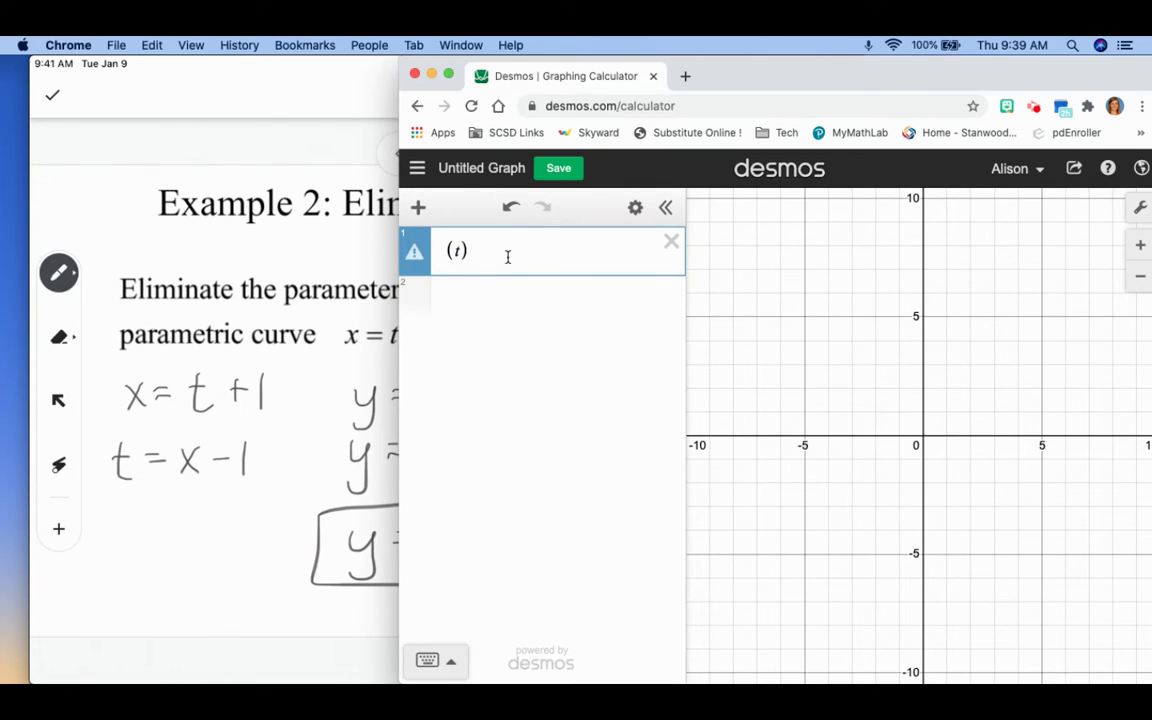
pyautogui.write(',2t')
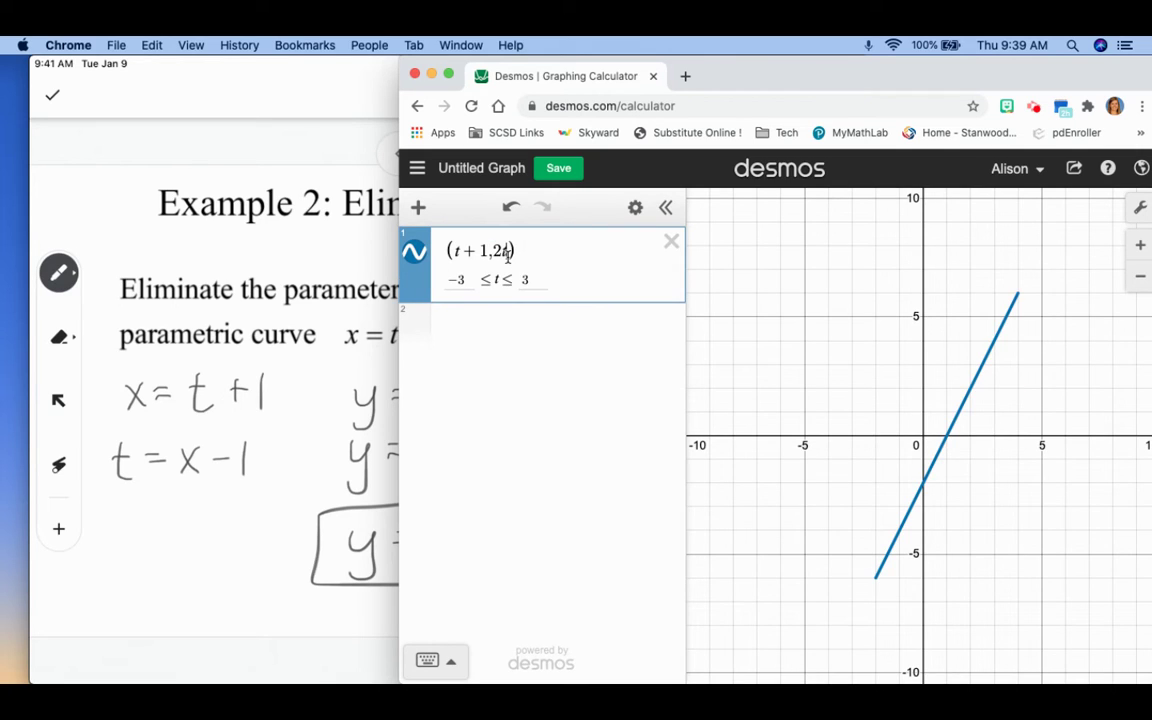
# Try infinity as the t-bound to view the curve unrestricted.
pyautogui.click(461, 279)
pyautogui.press('BackSpace')
pyautogui.write('inf')
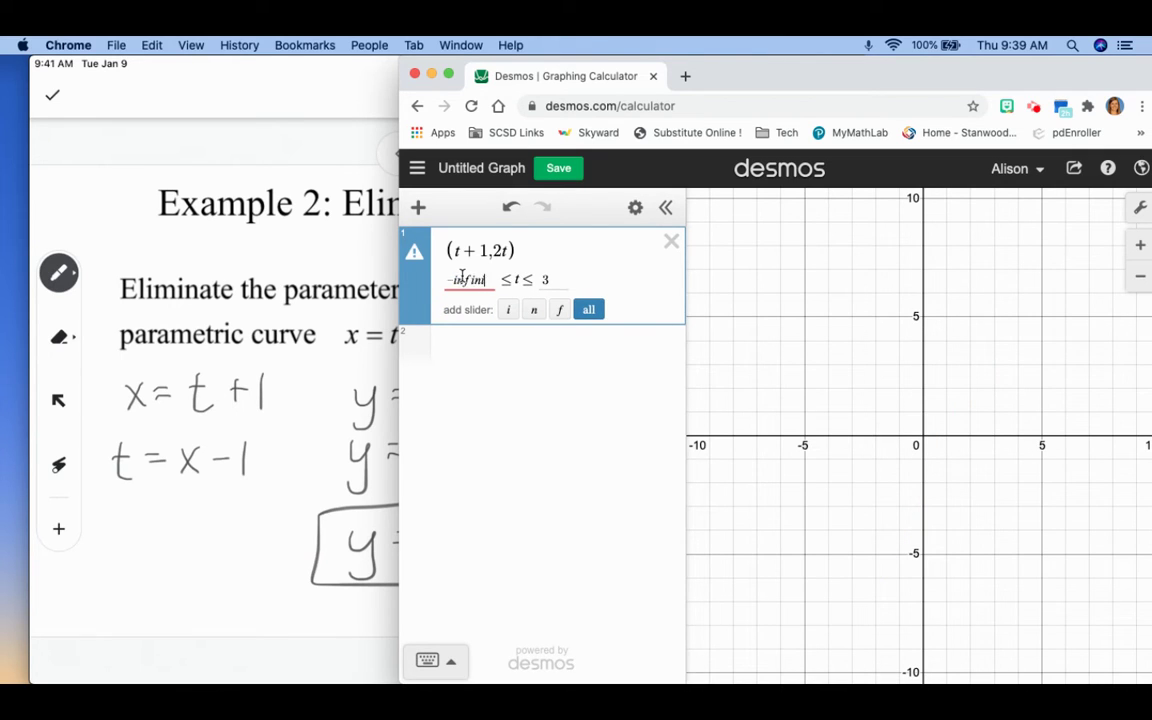
pyautogui.write('inity')
pyautogui.doubleClick(527, 279)
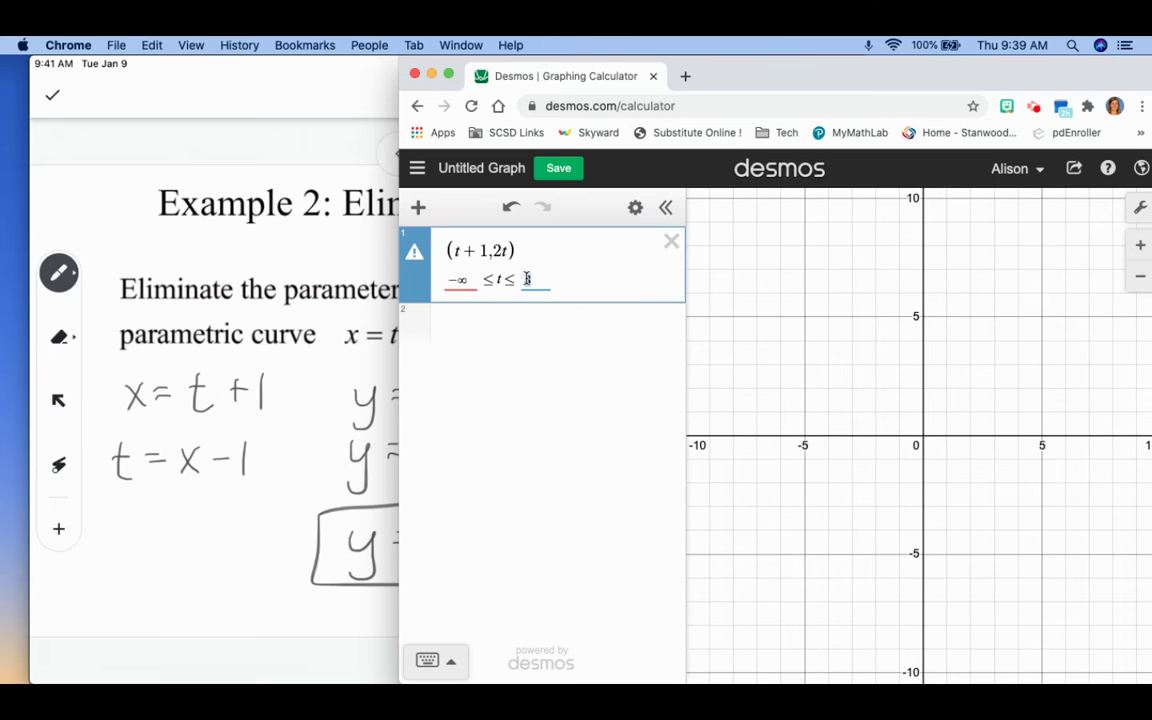
pyautogui.write('infinity')
pyautogui.click(753, 455)
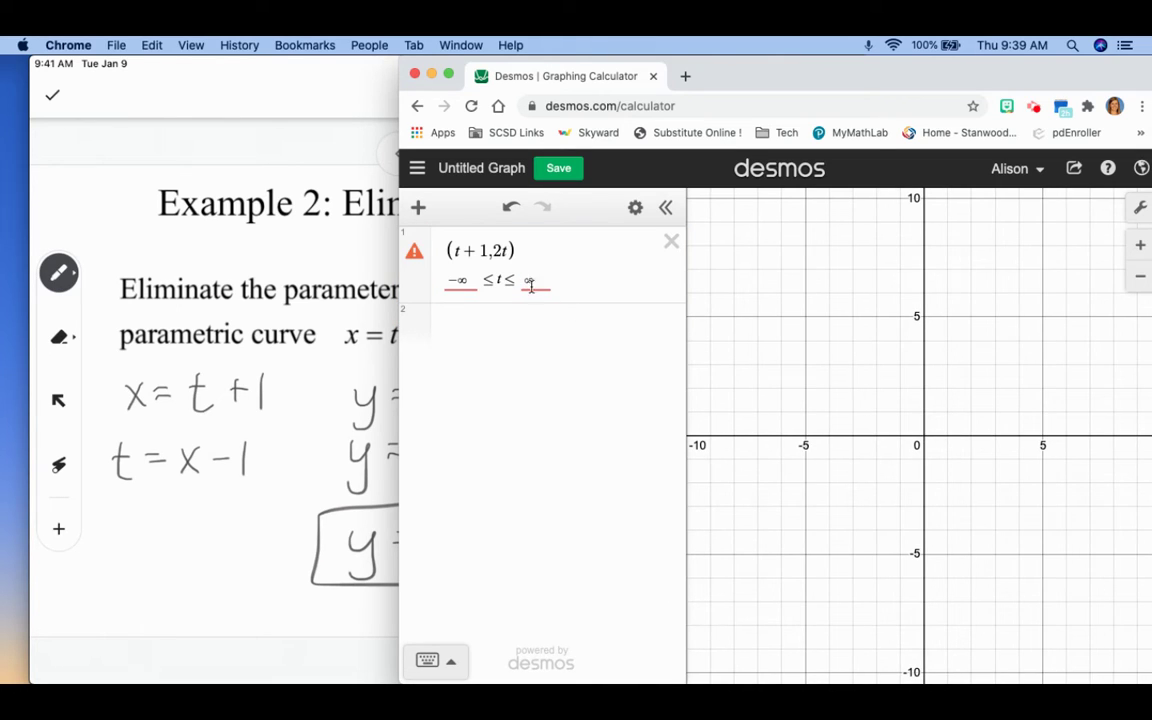
# Set the t-bounds back to −3 and 3.
pyautogui.doubleClick(466, 279)
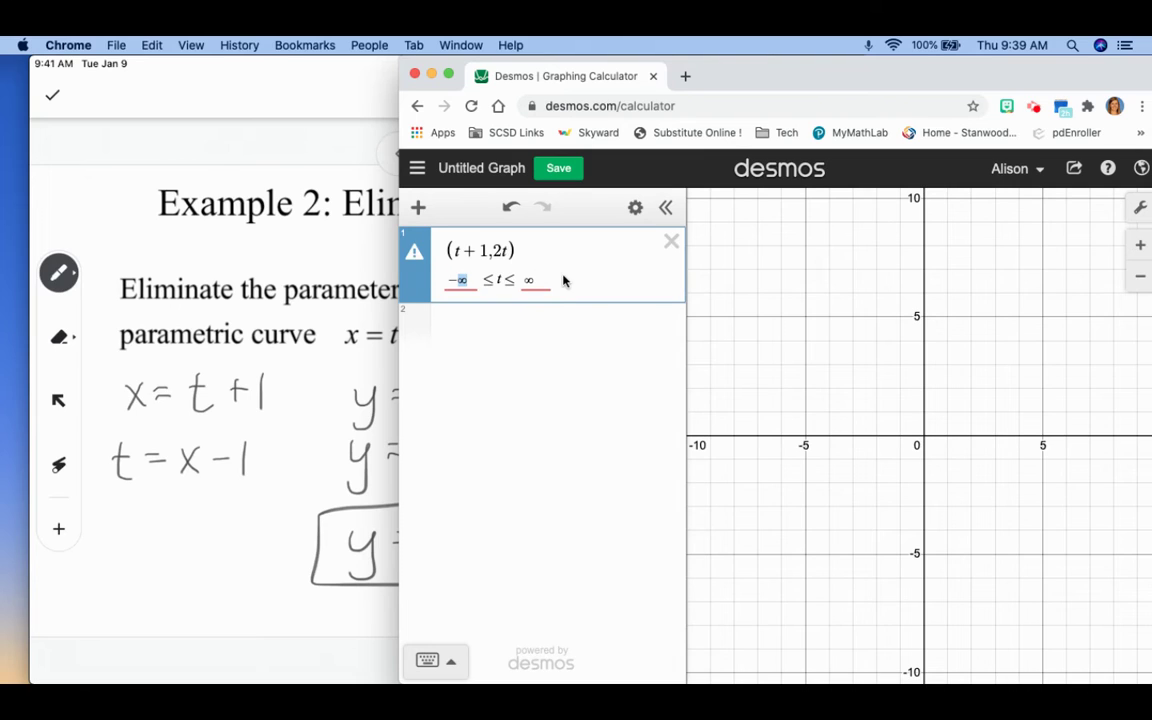
pyautogui.write('3')
pyautogui.press('Tab')
pyautogui.press('BackSpace')
pyautogui.write('3')
pyautogui.click(554, 327)
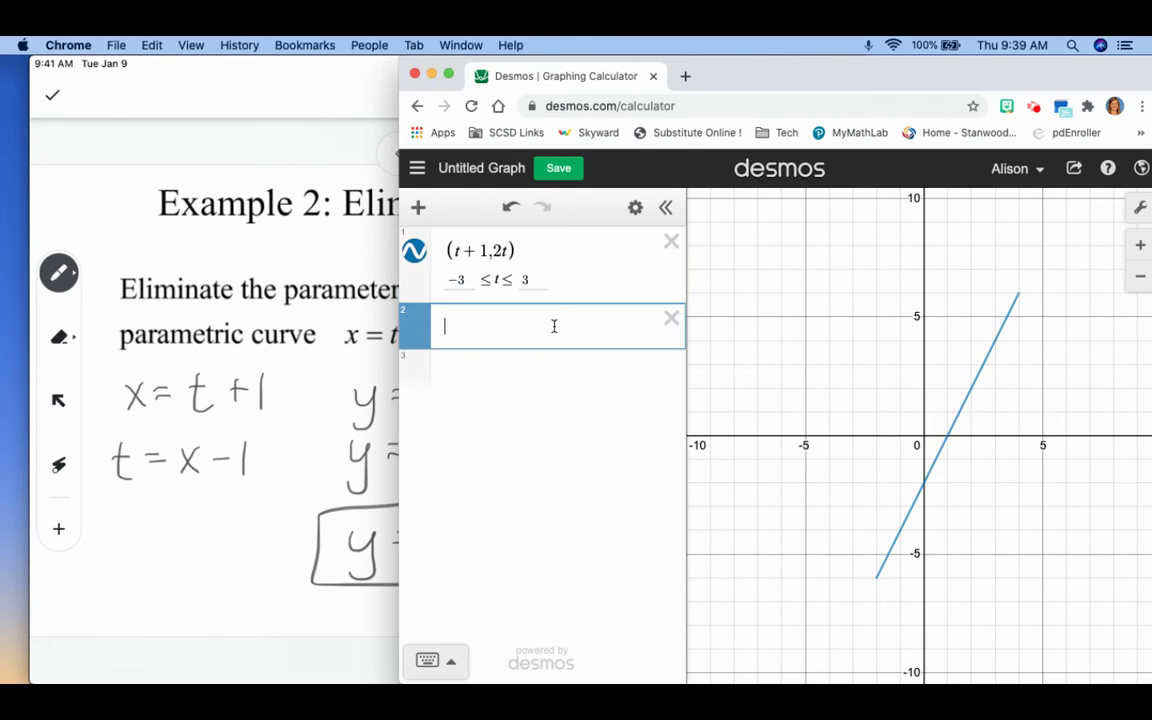
# Add y=2x-2 as expression 2, then bring the Example 2 slide forward.
pyautogui.write('y=2x-2')
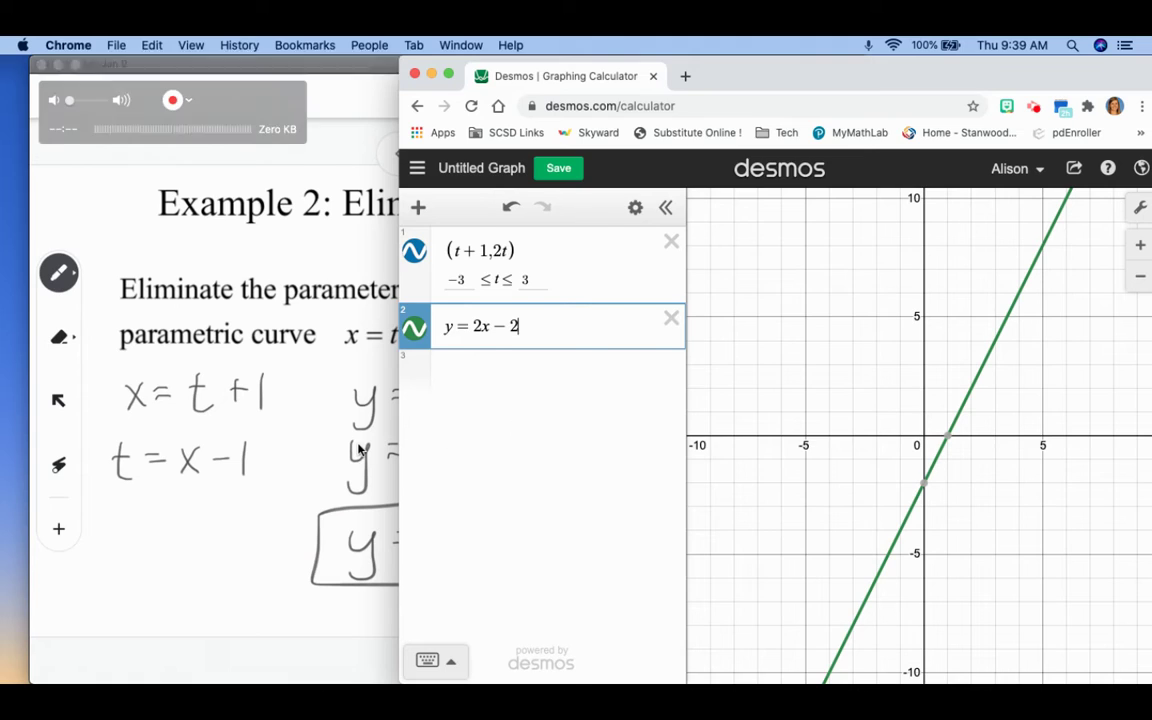
pyautogui.click(325, 406)
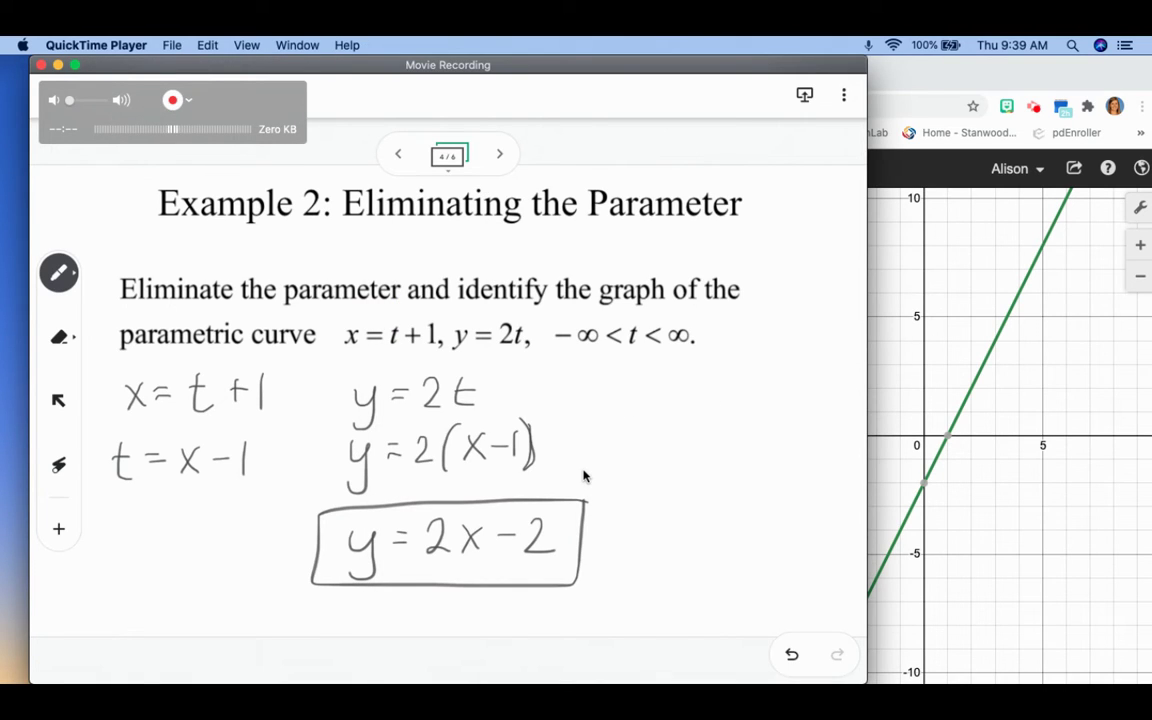